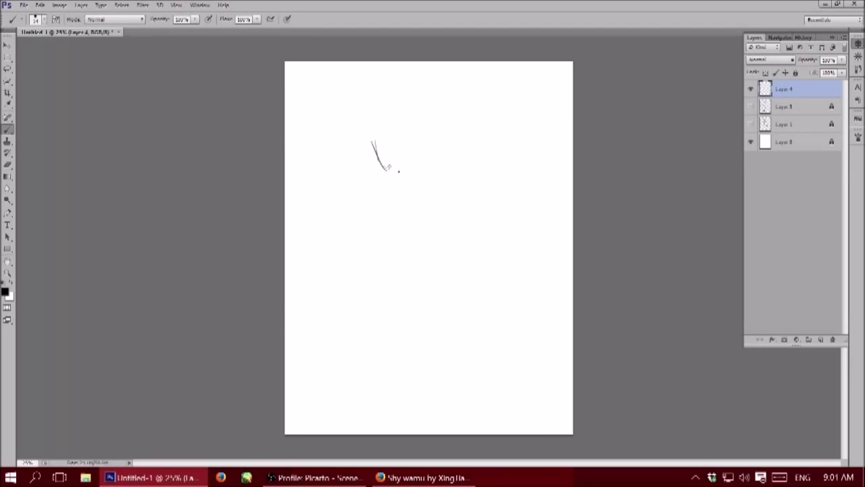
# Sketch the head guidelines on Layer 4 and rough in the hair around it.
pyautogui.moveTo(406, 125); pyautogui.dragTo(408, 166)
pyautogui.moveTo(375, 148); pyautogui.dragTo(408, 147)
pyautogui.moveTo(383, 122); pyautogui.dragTo(385, 169)
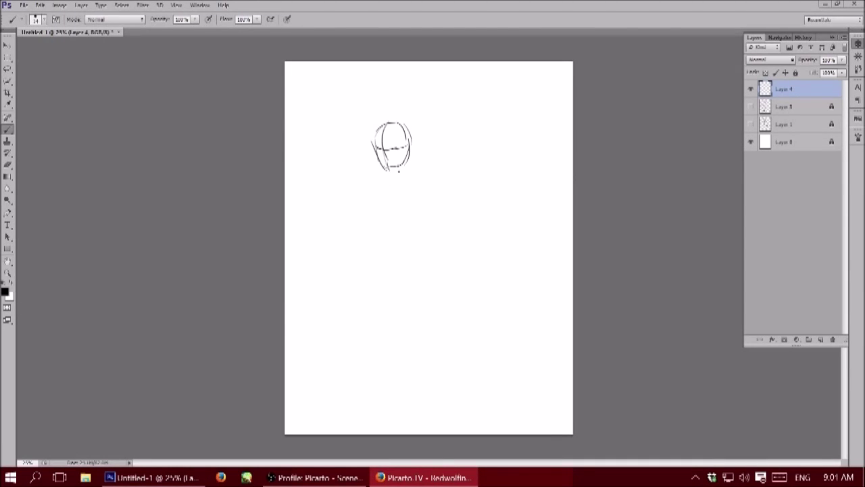
pyautogui.moveTo(386, 165); pyautogui.dragTo(392, 175)
pyautogui.moveTo(385, 126); pyautogui.dragTo(373, 165)
pyautogui.moveTo(390, 123); pyautogui.dragTo(411, 145)
pyautogui.moveTo(415, 138); pyautogui.dragTo(417, 153)
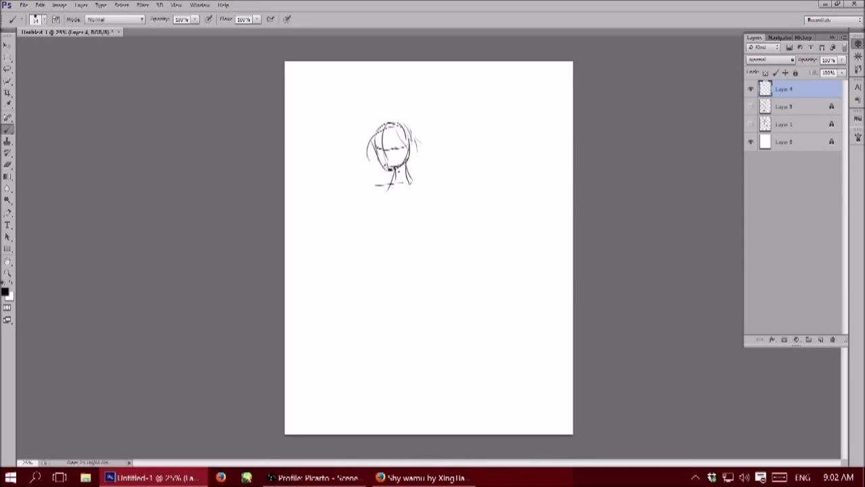
# Sketch the shoulders, arm, torso, hip circle and lower body.
pyautogui.moveTo(376, 183); pyautogui.dragTo(424, 177)
pyautogui.moveTo(433, 168); pyautogui.dragTo(434, 183)
pyautogui.moveTo(371, 181)
pyautogui.mouseDown()
pyautogui.moveTo(381, 200)
pyautogui.moveTo(363, 219)
pyautogui.mouseUp()
pyautogui.moveTo(422, 184); pyautogui.dragTo(413, 227)
pyautogui.moveTo(383, 227)
pyautogui.mouseDown()
pyautogui.moveTo(417, 247)
pyautogui.moveTo(435, 296)
pyautogui.mouseUp()
pyautogui.moveTo(373, 289); pyautogui.dragTo(433, 299)
pyautogui.moveTo(407, 234); pyautogui.dragTo(413, 241)
# Add flowing sleeves and long hair strands on the right and lower left.
pyautogui.moveTo(368, 145); pyautogui.dragTo(415, 126)
pyautogui.moveTo(412, 177)
pyautogui.mouseDown()
pyautogui.moveTo(473, 162)
pyautogui.moveTo(405, 197)
pyautogui.mouseUp()
pyautogui.moveTo(376, 172); pyautogui.dragTo(355, 231)
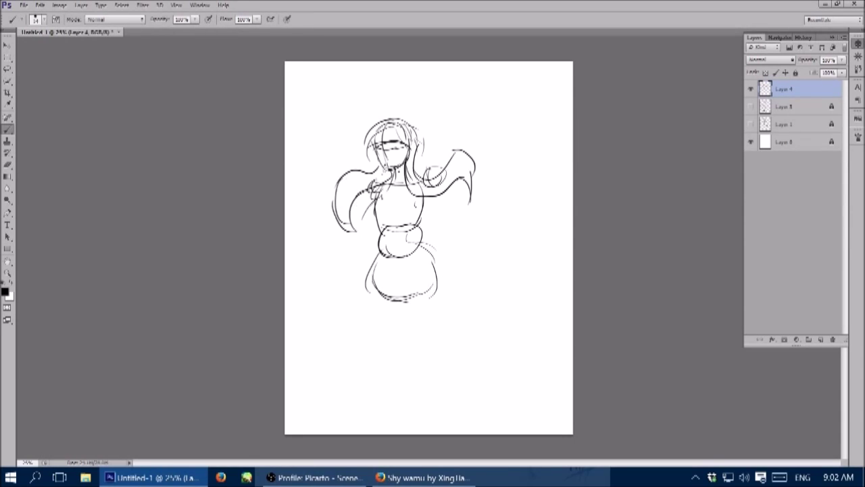
pyautogui.moveTo(438, 200); pyautogui.dragTo(492, 276)
pyautogui.moveTo(500, 236); pyautogui.dragTo(492, 274)
pyautogui.moveTo(380, 201)
pyautogui.mouseDown()
pyautogui.moveTo(363, 248)
pyautogui.moveTo(321, 289)
pyautogui.moveTo(329, 237)
pyautogui.mouseUp()
pyautogui.moveTo(373, 183); pyautogui.dragTo(350, 226)
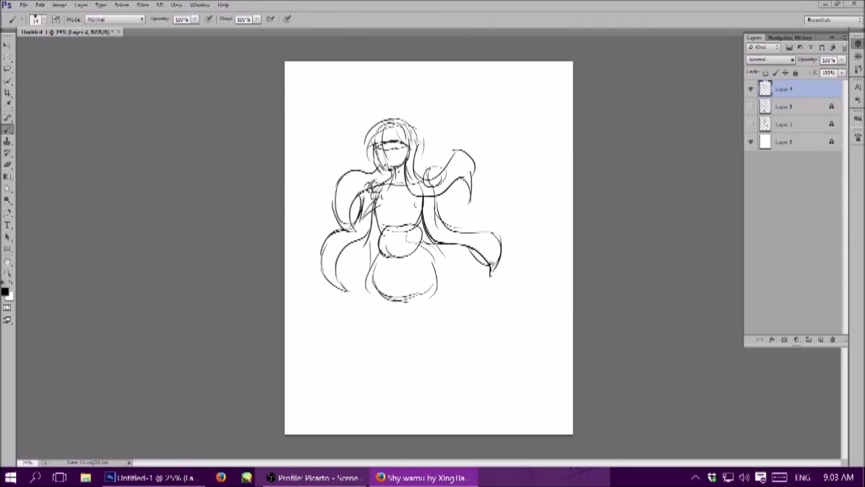
# Shift the sketch up and sketch the left leg, knee, lower leg and foot.
pyautogui.moveTo(405, 244); pyautogui.dragTo(417, 206)
pyautogui.moveTo(376, 237); pyautogui.dragTo(354, 257)
pyautogui.moveTo(352, 262); pyautogui.dragTo(338, 284)
pyautogui.moveTo(389, 211); pyautogui.dragTo(342, 258)
pyautogui.moveTo(361, 276); pyautogui.dragTo(406, 258)
pyautogui.moveTo(342, 285); pyautogui.dragTo(379, 360)
pyautogui.moveTo(366, 354)
pyautogui.mouseDown()
pyautogui.moveTo(360, 378)
pyautogui.moveTo(373, 397)
pyautogui.mouseUp()
pyautogui.moveTo(388, 346); pyautogui.dragTo(359, 396)
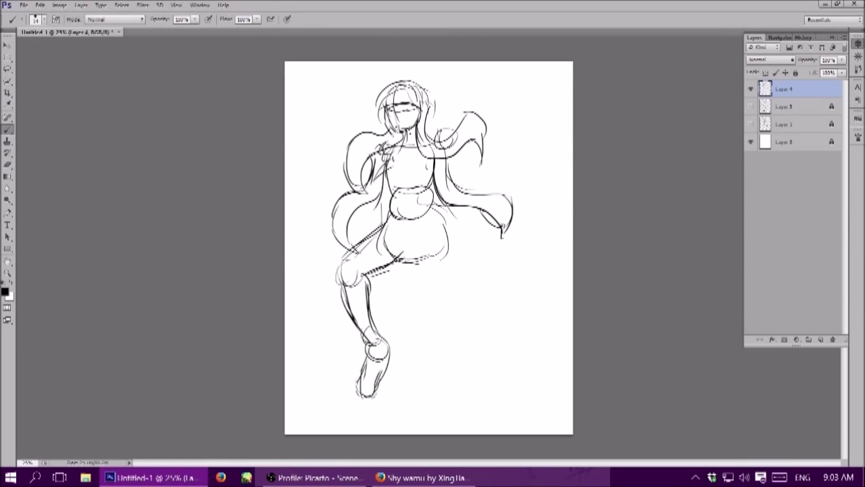
# Sketch the right thigh, knee and leg down to the foot.
pyautogui.moveTo(421, 289); pyautogui.dragTo(412, 291)
pyautogui.moveTo(448, 238); pyautogui.dragTo(434, 302)
pyautogui.moveTo(396, 250); pyautogui.dragTo(409, 262)
pyautogui.moveTo(447, 203); pyautogui.dragTo(433, 297)
pyautogui.moveTo(452, 327); pyautogui.dragTo(450, 342)
pyautogui.moveTo(431, 291); pyautogui.dragTo(447, 330)
pyautogui.moveTo(419, 310); pyautogui.dragTo(448, 338)
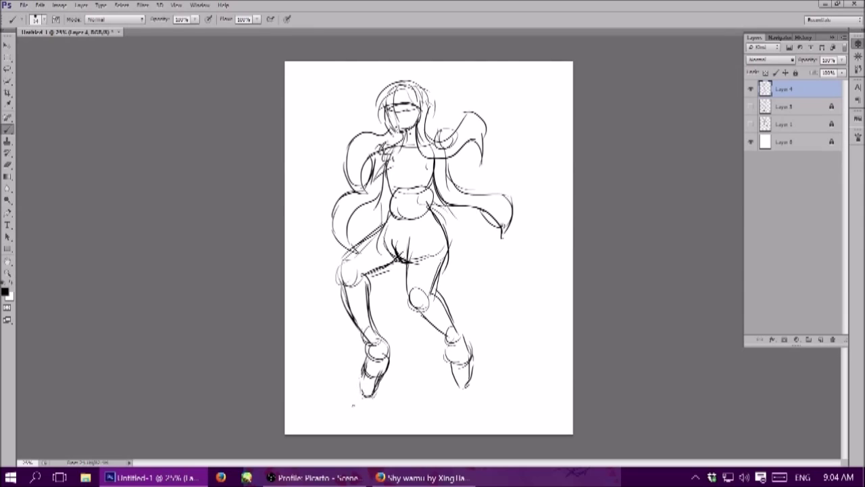
# Sketch tentacle hair sweeping right and down the left side, plus extra leg lines.
pyautogui.moveTo(443, 210)
pyautogui.mouseDown()
pyautogui.moveTo(553, 292)
pyautogui.moveTo(514, 326)
pyautogui.mouseUp()
pyautogui.moveTo(465, 241)
pyautogui.mouseDown()
pyautogui.moveTo(492, 325)
pyautogui.moveTo(465, 307)
pyautogui.mouseUp()
pyautogui.moveTo(338, 204); pyautogui.dragTo(331, 328)
pyautogui.moveTo(316, 257); pyautogui.dragTo(338, 317)
pyautogui.moveTo(331, 230); pyautogui.dragTo(349, 262)
pyautogui.moveTo(368, 338)
pyautogui.mouseDown()
pyautogui.moveTo(411, 276)
pyautogui.moveTo(386, 292)
pyautogui.mouseUp()
pyautogui.click(6, 49)
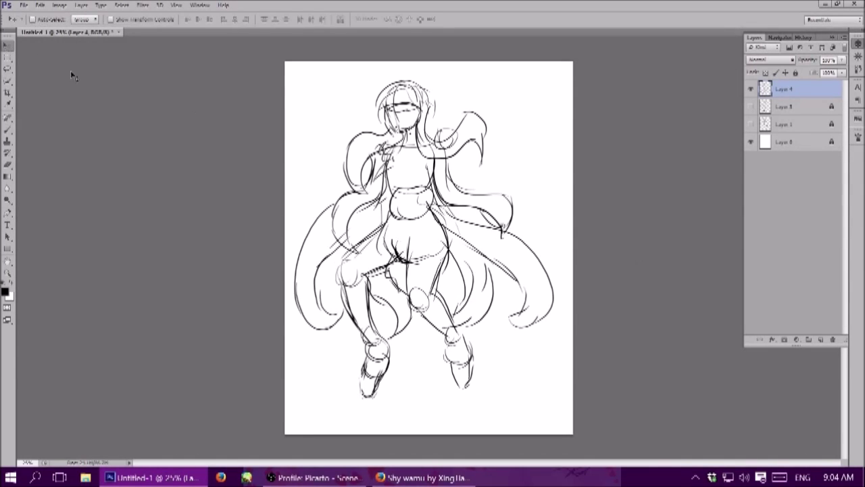
# Nudge the sketch, fade Layer 4 to 50% opacity, and add Layer 5 for inking at 66.7% zoom.
pyautogui.moveTo(419, 236); pyautogui.dragTo(428, 242)
pyautogui.press('5')
pyautogui.hotkey('ctrl', 'shift', 'alt', 'n')
pyautogui.press('b')
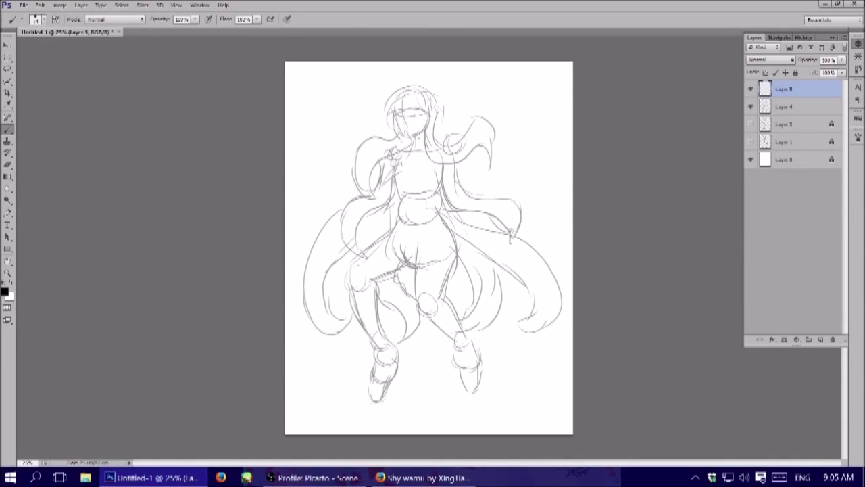
pyautogui.click(778, 37)
pyautogui.hotkey('ctrl', '+')
pyautogui.hotkey('ctrl', '+')
pyautogui.hotkey('ctrl', '+')
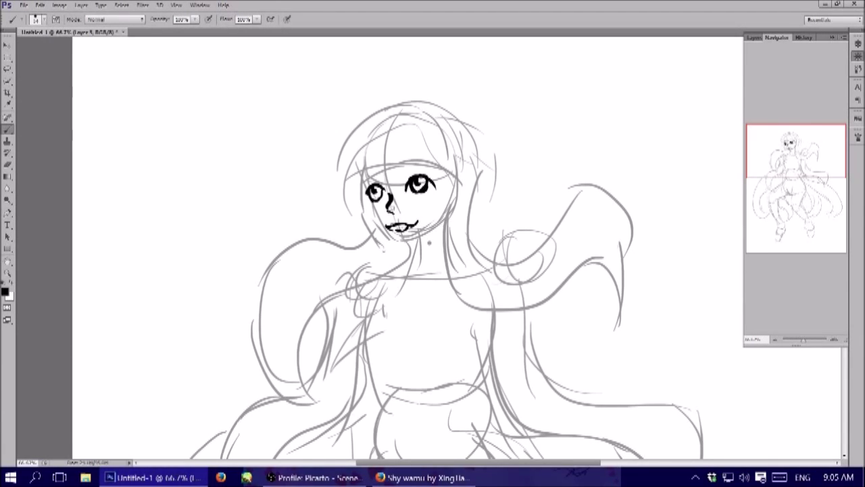
# Ink the right eyebrow and the outline of the hair and bangs.
pyautogui.moveTo(402, 167); pyautogui.dragTo(435, 169)
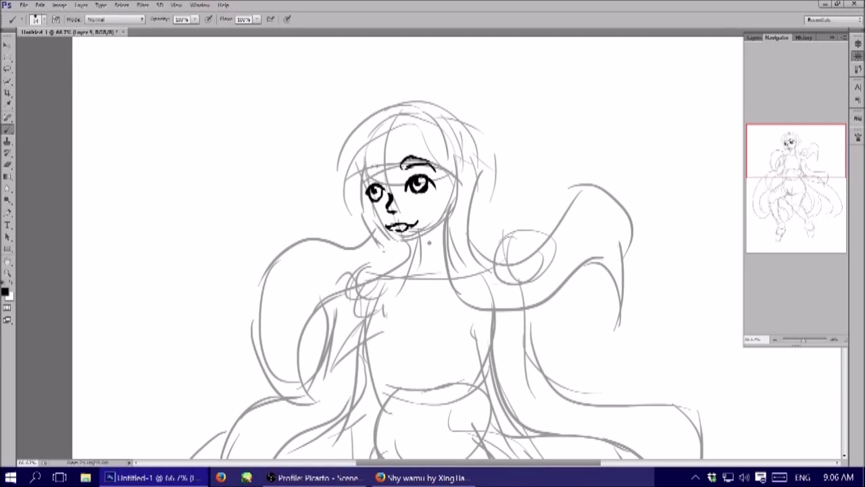
pyautogui.moveTo(353, 178)
pyautogui.mouseDown()
pyautogui.moveTo(447, 167)
pyautogui.moveTo(447, 238)
pyautogui.mouseUp()
pyautogui.moveTo(406, 104); pyautogui.dragTo(352, 177)
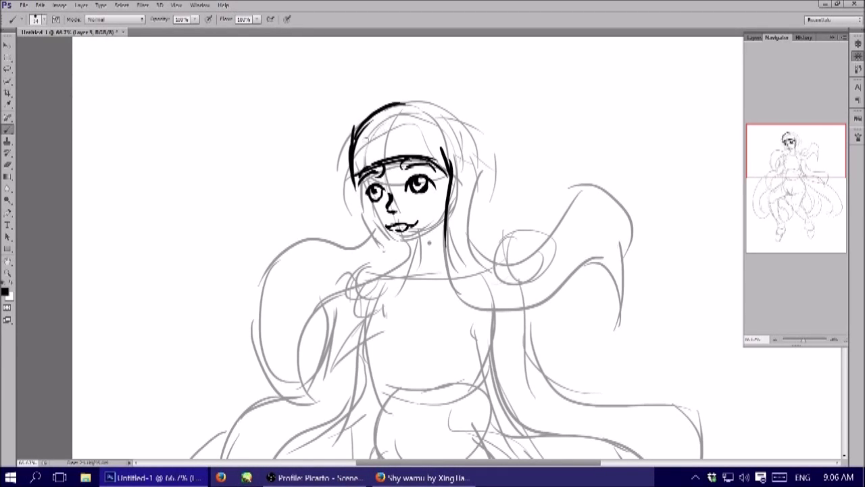
pyautogui.moveTo(378, 106); pyautogui.dragTo(470, 150)
pyautogui.moveTo(463, 117); pyautogui.dragTo(473, 186)
pyautogui.moveTo(363, 182); pyautogui.dragTo(367, 240)
# Ink the left hair lock's outline and the curls inside it.
pyautogui.moveTo(365, 203); pyautogui.dragTo(290, 404)
pyautogui.moveTo(291, 251); pyautogui.dragTo(311, 403)
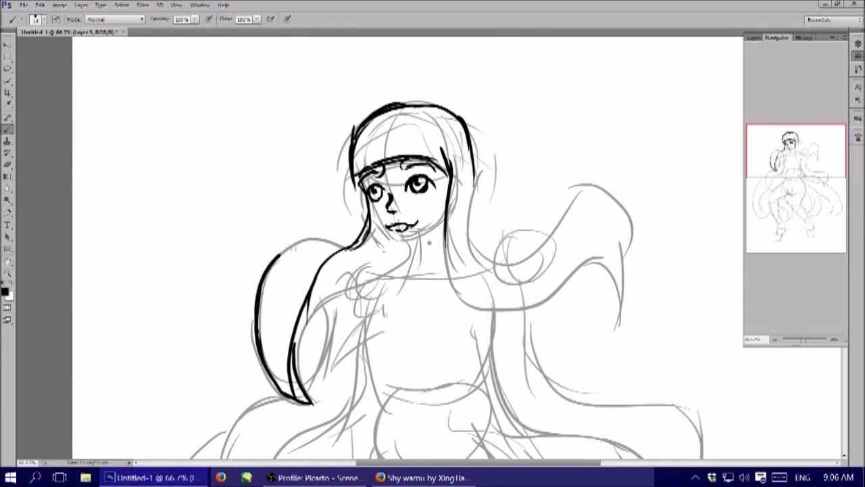
pyautogui.moveTo(268, 264); pyautogui.dragTo(358, 236)
pyautogui.moveTo(318, 302); pyautogui.dragTo(385, 227)
pyautogui.moveTo(335, 255); pyautogui.dragTo(315, 301)
pyautogui.moveTo(362, 241); pyautogui.dragTo(346, 282)
pyautogui.moveTo(382, 222); pyautogui.dragTo(365, 260)
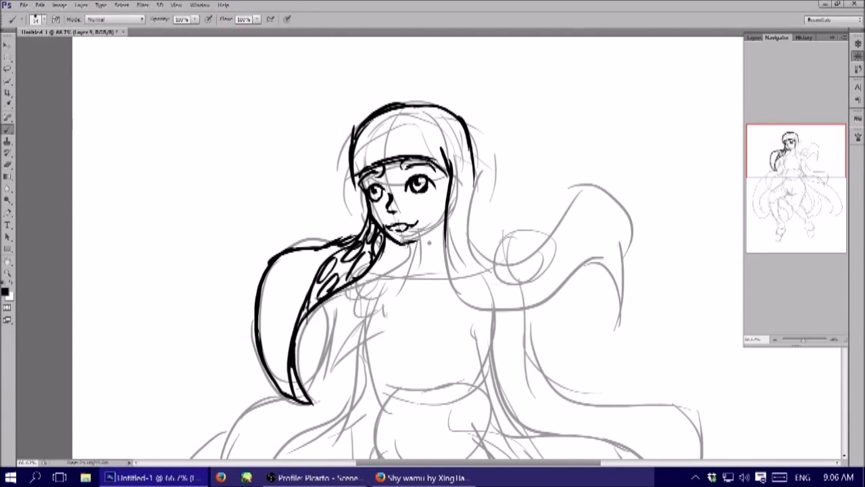
# Ink the jaw, neck, right hair lock and ribbon with its inner fold.
pyautogui.moveTo(411, 243); pyautogui.dragTo(404, 284)
pyautogui.moveTo(438, 261); pyautogui.dragTo(417, 284)
pyautogui.moveTo(407, 270); pyautogui.dragTo(350, 286)
pyautogui.moveTo(469, 147)
pyautogui.mouseDown()
pyautogui.moveTo(594, 186)
pyautogui.moveTo(611, 321)
pyautogui.mouseUp()
pyautogui.moveTo(613, 305)
pyautogui.mouseDown()
pyautogui.moveTo(523, 295)
pyautogui.moveTo(461, 218)
pyautogui.mouseUp()
pyautogui.moveTo(450, 187)
pyautogui.mouseDown()
pyautogui.moveTo(469, 263)
pyautogui.moveTo(483, 286)
pyautogui.moveTo(501, 291)
pyautogui.mouseUp()
pyautogui.moveTo(585, 273); pyautogui.dragTo(594, 283)
# Ink the cap ornaments, small circle and extra hair strands beside the neck.
pyautogui.moveTo(443, 117)
pyautogui.mouseDown()
pyautogui.moveTo(452, 142)
pyautogui.moveTo(467, 141)
pyautogui.mouseUp()
pyautogui.moveTo(399, 105); pyautogui.dragTo(405, 115)
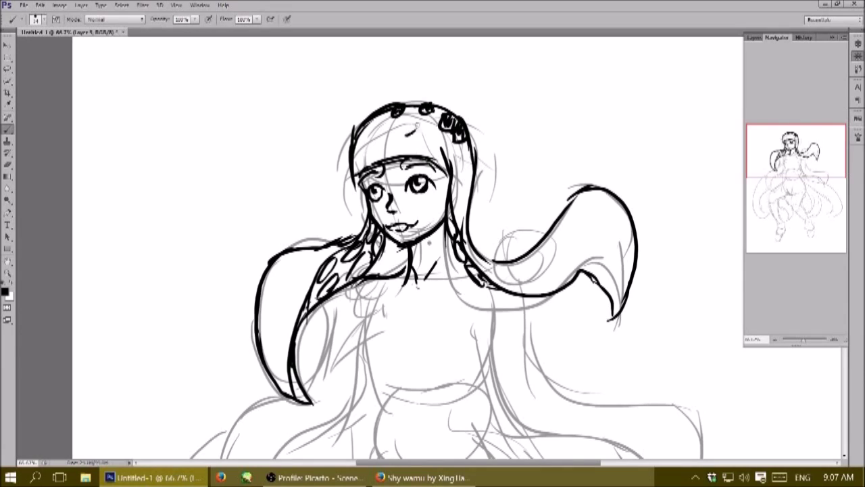
pyautogui.moveTo(374, 144); pyautogui.dragTo(376, 138)
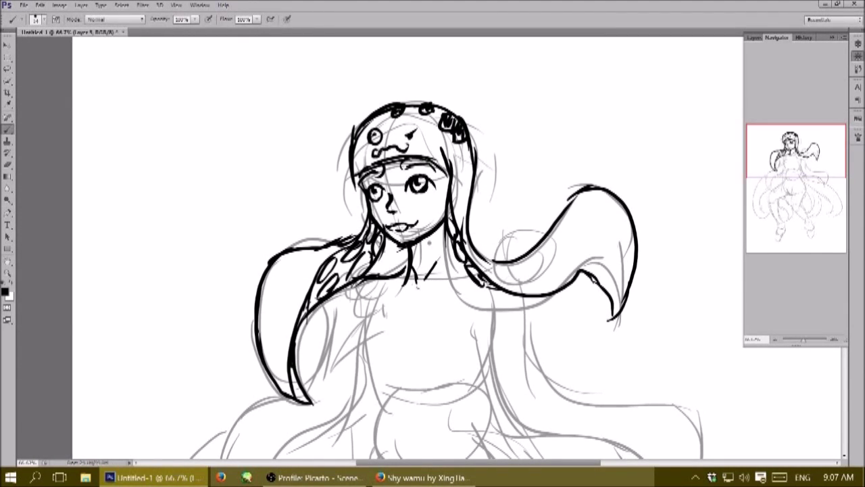
pyautogui.moveTo(356, 139); pyautogui.dragTo(354, 172)
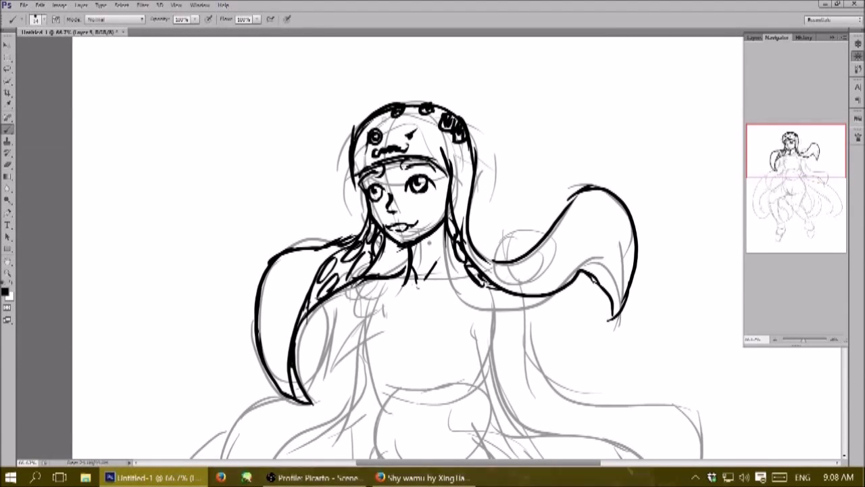
pyautogui.moveTo(448, 166)
pyautogui.mouseDown()
pyautogui.moveTo(438, 195)
pyautogui.moveTo(439, 269)
pyautogui.mouseUp()
pyautogui.moveTo(399, 243); pyautogui.dragTo(391, 275)
pyautogui.scroll(-3, 433, 243)
pyautogui.moveTo(365, 240)
pyautogui.mouseDown()
pyautogui.moveTo(345, 327)
pyautogui.moveTo(405, 291)
pyautogui.mouseUp()
# Ink the chest detail and chest contour.
pyautogui.moveTo(347, 301); pyautogui.dragTo(342, 313)
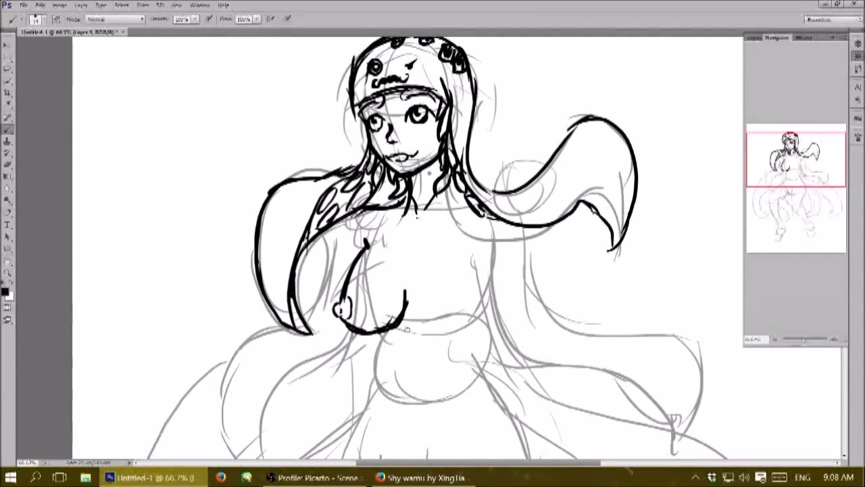
pyautogui.moveTo(409, 242)
pyautogui.mouseDown()
pyautogui.moveTo(406, 298)
pyautogui.moveTo(457, 326)
pyautogui.moveTo(481, 299)
pyautogui.mouseUp()
pyautogui.moveTo(478, 242); pyautogui.dragTo(477, 313)
pyautogui.moveTo(461, 292)
pyautogui.mouseDown()
pyautogui.moveTo(455, 304)
pyautogui.moveTo(462, 292)
pyautogui.moveTo(471, 360)
pyautogui.mouseUp()
# At 50% zoom, ink the waist curve, right torso contour, belly line and groin.
pyautogui.hotkey('ctrl', '-')
pyautogui.moveTo(386, 242); pyautogui.dragTo(337, 331)
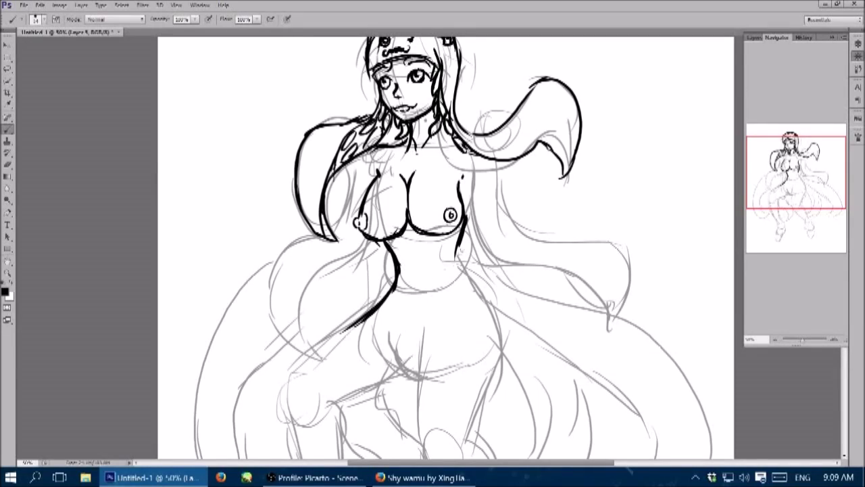
pyautogui.moveTo(459, 246); pyautogui.dragTo(496, 335)
pyautogui.moveTo(396, 313); pyautogui.dragTo(419, 365)
pyautogui.moveTo(430, 318); pyautogui.dragTo(421, 404)
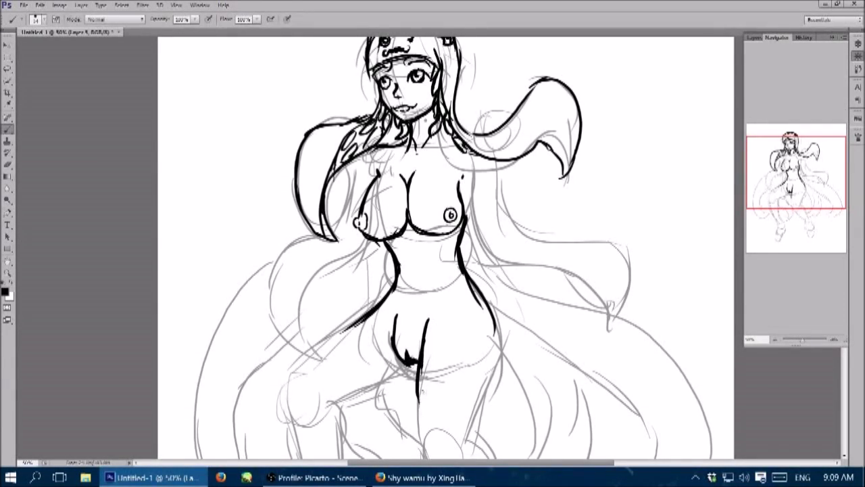
# Ink the hip and upper leg contours and inner leg lines, thickening the right hip.
pyautogui.scroll(-3, 446, 244)
pyautogui.moveTo(468, 163); pyautogui.dragTo(499, 220)
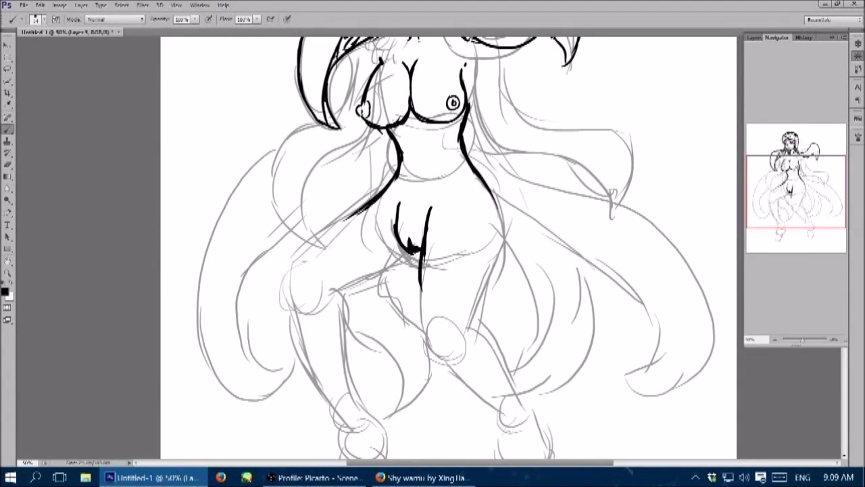
pyautogui.moveTo(369, 204); pyautogui.dragTo(288, 271)
pyautogui.moveTo(408, 251); pyautogui.dragTo(329, 288)
pyautogui.moveTo(288, 270); pyautogui.dragTo(345, 426)
pyautogui.moveTo(333, 286); pyautogui.dragTo(359, 415)
pyautogui.moveTo(421, 277); pyautogui.dragTo(442, 357)
pyautogui.moveTo(492, 187)
pyautogui.mouseDown()
pyautogui.moveTo(501, 223)
pyautogui.moveTo(473, 322)
pyautogui.mouseUp()
# Ink the right leg, shin and outer side of the right foot.
pyautogui.scroll(-3, 446, 243)
pyautogui.scroll(-1, 446, 243)
pyautogui.moveTo(510, 223); pyautogui.dragTo(541, 285)
pyautogui.moveTo(438, 220)
pyautogui.mouseDown()
pyautogui.moveTo(512, 284)
pyautogui.moveTo(519, 365)
pyautogui.moveTo(538, 370)
pyautogui.moveTo(548, 355)
pyautogui.mouseUp()
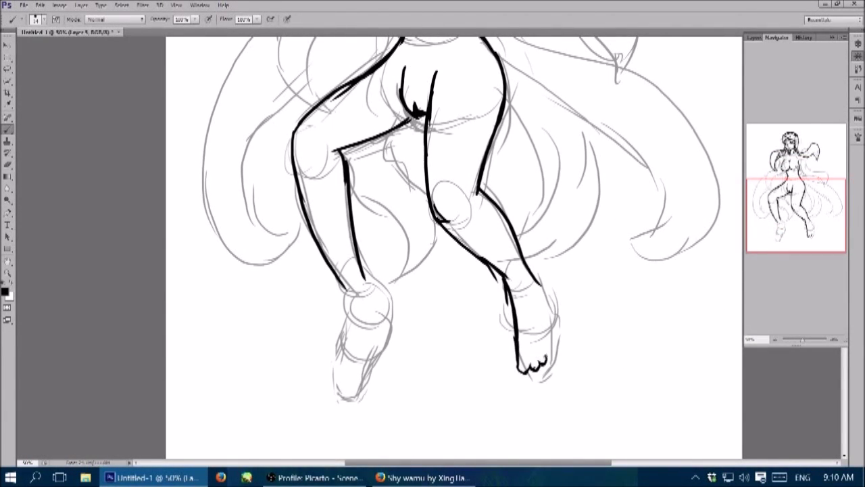
pyautogui.moveTo(542, 296); pyautogui.dragTo(553, 347)
# Ink the left lower leg and foot, undoing and redrawing the foot's side and ankle.
pyautogui.moveTo(348, 284); pyautogui.dragTo(335, 359)
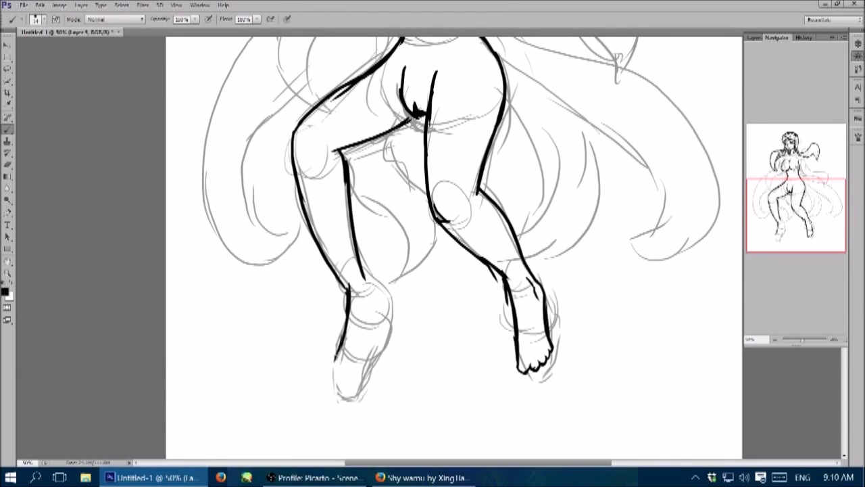
pyautogui.moveTo(353, 391); pyautogui.dragTo(380, 343)
pyautogui.moveTo(364, 275)
pyautogui.mouseDown()
pyautogui.moveTo(382, 305)
pyautogui.moveTo(378, 355)
pyautogui.mouseUp()
pyautogui.moveTo(386, 309); pyautogui.dragTo(361, 372)
pyautogui.moveTo(342, 280); pyautogui.dragTo(337, 365)
pyautogui.hotkey('ctrl', 'alt', 'z')
pyautogui.hotkey('ctrl', 'alt', 'z')
pyautogui.hotkey('ctrl', 'alt', 'z')
pyautogui.hotkey('ctrl', 'alt', 'z')
pyautogui.hotkey('ctrl', 'alt', 'z')
pyautogui.moveTo(376, 338); pyautogui.dragTo(348, 399)
pyautogui.moveTo(376, 345); pyautogui.dragTo(390, 321)
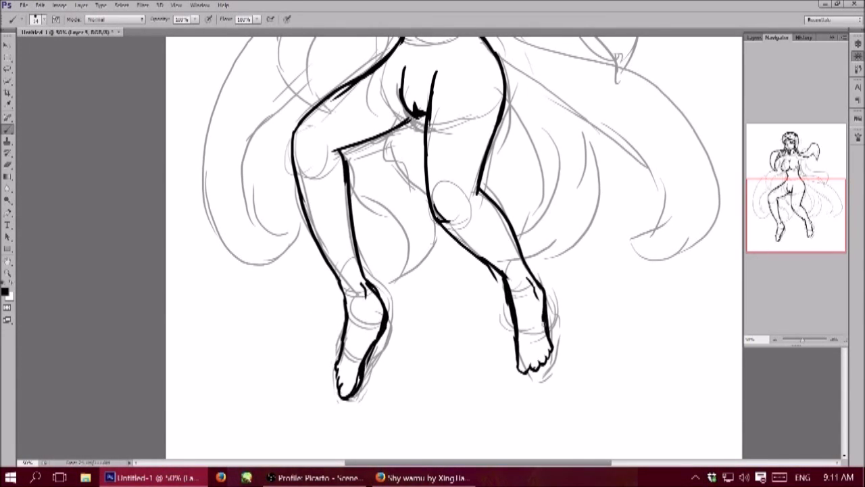
# Paint black cow spots across the left and right hips.
pyautogui.moveTo(813, 223); pyautogui.dragTo(813, 194)
pyautogui.moveTo(364, 327); pyautogui.dragTo(360, 359)
pyautogui.moveTo(358, 230)
pyautogui.mouseDown()
pyautogui.moveTo(358, 264)
pyautogui.moveTo(342, 269)
pyautogui.mouseUp()
pyautogui.moveTo(421, 215); pyautogui.dragTo(429, 225)
pyautogui.moveTo(405, 195); pyautogui.dragTo(408, 229)
pyautogui.moveTo(402, 224); pyautogui.dragTo(432, 236)
pyautogui.moveTo(405, 203)
pyautogui.mouseDown()
pyautogui.moveTo(433, 234)
pyautogui.moveTo(419, 266)
pyautogui.moveTo(381, 239)
pyautogui.mouseUp()
# Add cow spots on the hip and chest, a heart pendant at the neck, and right-torso strokes.
pyautogui.moveTo(403, 199)
pyautogui.mouseDown()
pyautogui.moveTo(392, 226)
pyautogui.moveTo(388, 182)
pyautogui.mouseUp()
pyautogui.moveTo(338, 150)
pyautogui.mouseDown()
pyautogui.moveTo(365, 160)
pyautogui.moveTo(349, 184)
pyautogui.moveTo(340, 168)
pyautogui.moveTo(352, 210)
pyautogui.mouseUp()
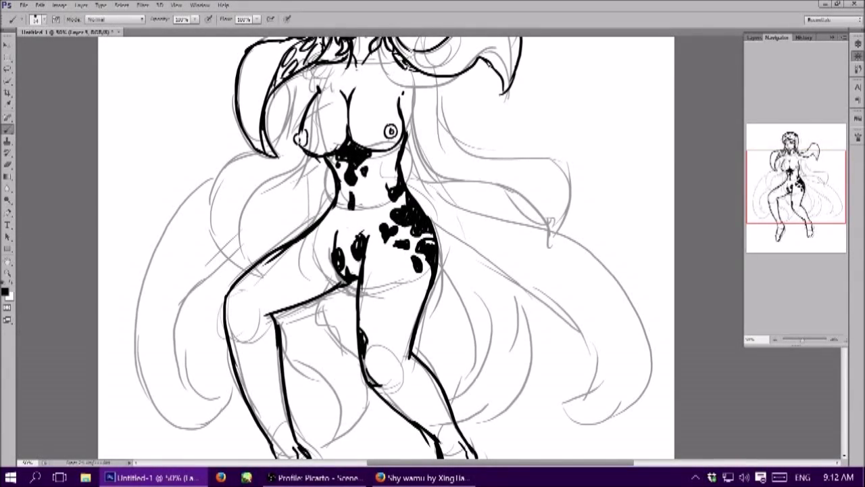
pyautogui.scroll(3, 489, 295)
pyautogui.moveTo(349, 161)
pyautogui.mouseDown()
pyautogui.moveTo(356, 183)
pyautogui.moveTo(385, 160)
pyautogui.mouseUp()
pyautogui.moveTo(405, 198); pyautogui.dragTo(409, 219)
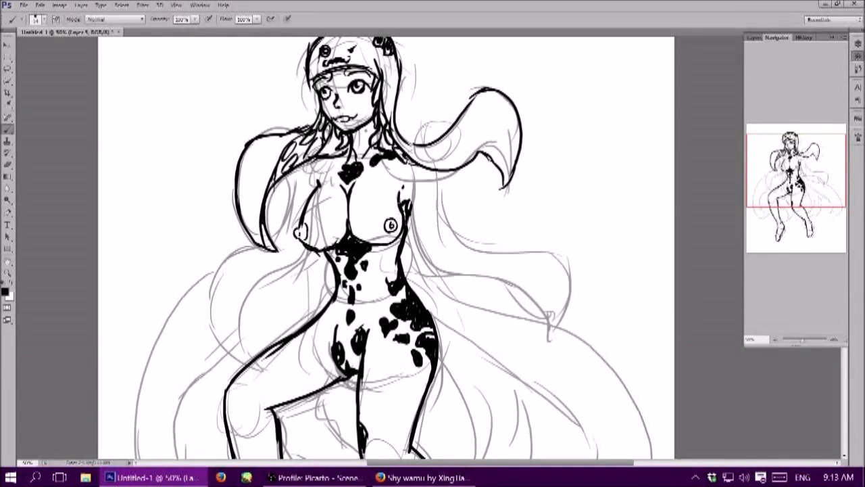
pyautogui.moveTo(406, 181); pyautogui.dragTo(430, 264)
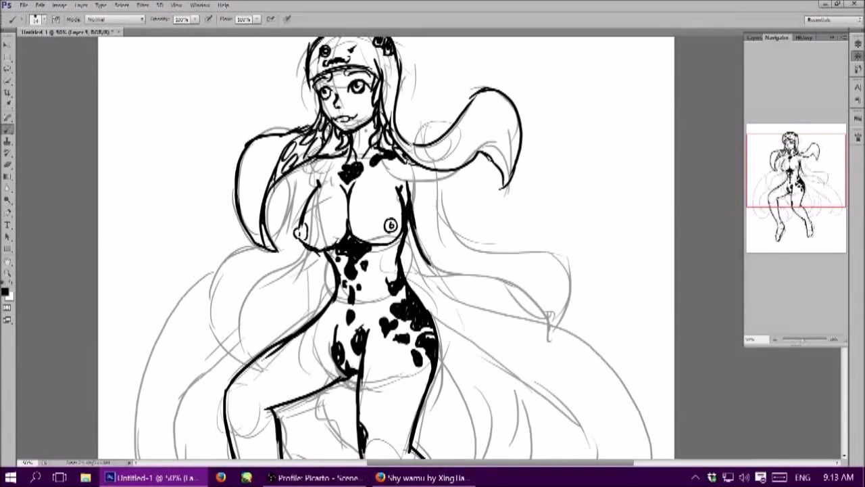
# Ink the flowing right tentacle ribbon and paint cow spots on its tip.
pyautogui.moveTo(432, 168); pyautogui.dragTo(549, 352)
pyautogui.moveTo(455, 270); pyautogui.dragTo(545, 361)
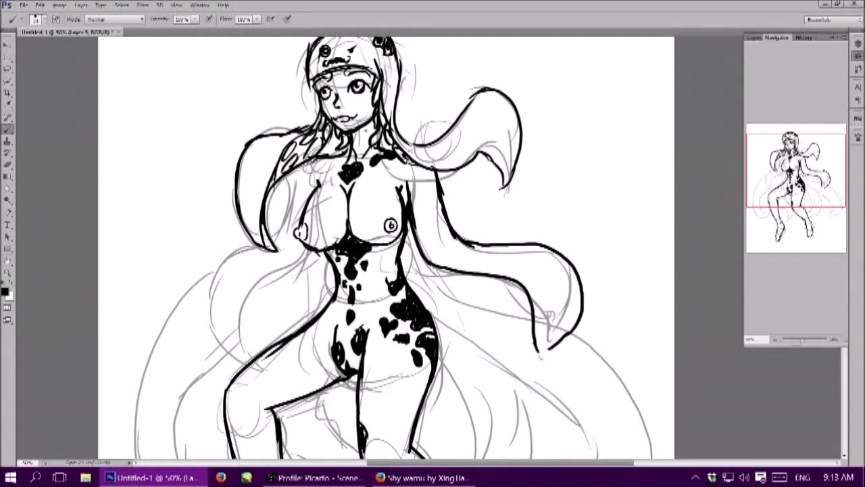
pyautogui.moveTo(554, 265)
pyautogui.mouseDown()
pyautogui.moveTo(565, 305)
pyautogui.moveTo(555, 261)
pyautogui.moveTo(576, 303)
pyautogui.moveTo(560, 282)
pyautogui.mouseUp()
pyautogui.moveTo(579, 290); pyautogui.dragTo(580, 316)
pyautogui.moveTo(545, 269); pyautogui.dragTo(556, 322)
# Ink the outer and inner edges of the left ribbon.
pyautogui.moveTo(302, 160)
pyautogui.mouseDown()
pyautogui.moveTo(277, 233)
pyautogui.moveTo(174, 409)
pyautogui.mouseUp()
pyautogui.moveTo(286, 277); pyautogui.dragTo(183, 413)
pyautogui.moveTo(301, 248); pyautogui.dragTo(278, 288)
pyautogui.moveTo(205, 378); pyautogui.dragTo(196, 399)
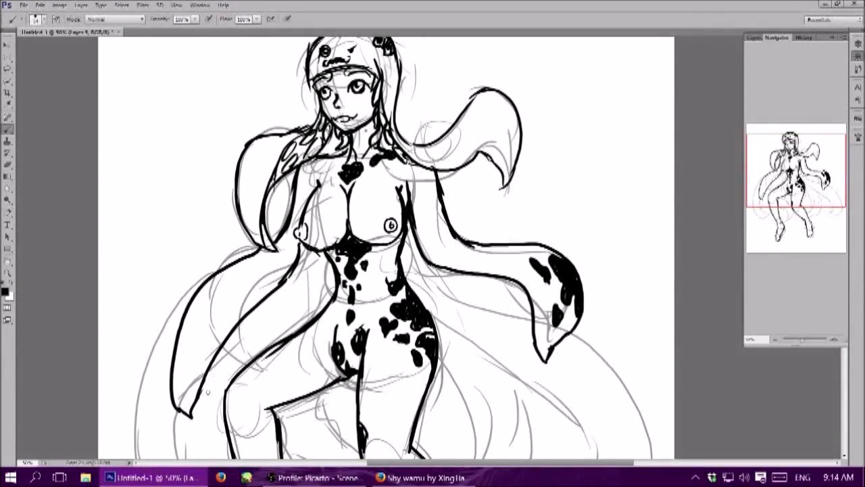
# Paint and outline cow spots along the left ribbon and its tip.
pyautogui.moveTo(203, 303); pyautogui.dragTo(182, 358)
pyautogui.moveTo(192, 329); pyautogui.dragTo(177, 365)
pyautogui.moveTo(200, 304)
pyautogui.mouseDown()
pyautogui.moveTo(193, 318)
pyautogui.moveTo(218, 279)
pyautogui.mouseUp()
pyautogui.moveTo(203, 348); pyautogui.dragTo(195, 371)
pyautogui.moveTo(212, 303); pyautogui.dragTo(215, 321)
pyautogui.moveTo(297, 252)
pyautogui.mouseDown()
pyautogui.moveTo(287, 285)
pyautogui.moveTo(230, 335)
pyautogui.mouseUp()
pyautogui.moveTo(277, 270)
pyautogui.mouseDown()
pyautogui.moveTo(235, 325)
pyautogui.moveTo(250, 308)
pyautogui.mouseUp()
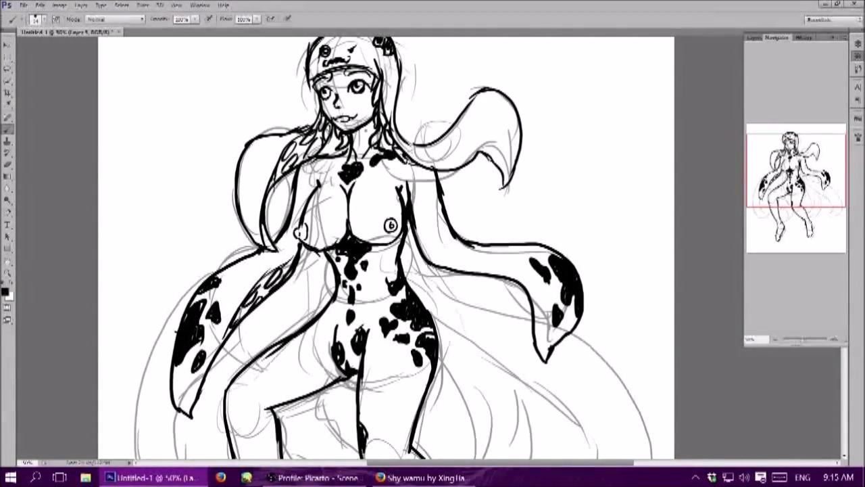
# Paint cow spots on the inner thigh and along the right thigh.
pyautogui.moveTo(602, 210); pyautogui.dragTo(615, 46)
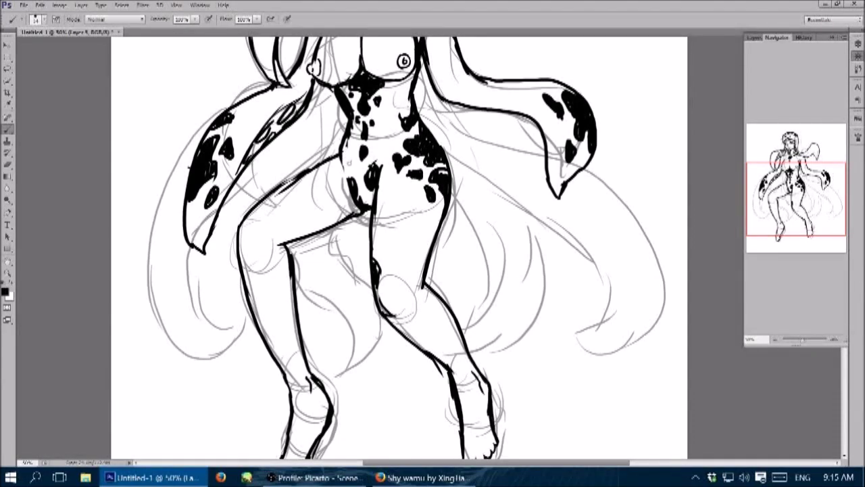
pyautogui.moveTo(347, 200); pyautogui.dragTo(309, 231)
pyautogui.moveTo(432, 230)
pyautogui.mouseDown()
pyautogui.moveTo(416, 258)
pyautogui.moveTo(430, 252)
pyautogui.mouseUp()
pyautogui.moveTo(438, 215); pyautogui.dragTo(429, 231)
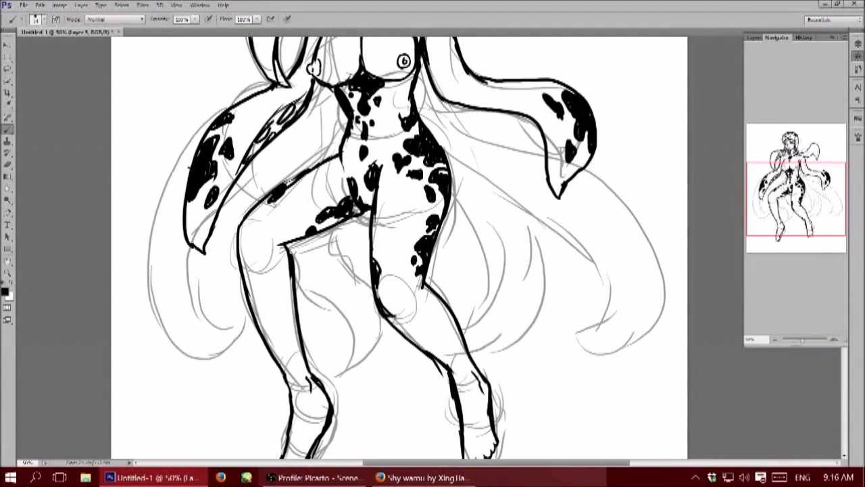
# Redraw the mouth, thicken the hood's top outline, and darken the hood spots.
pyautogui.scroll(5, 399, 247)
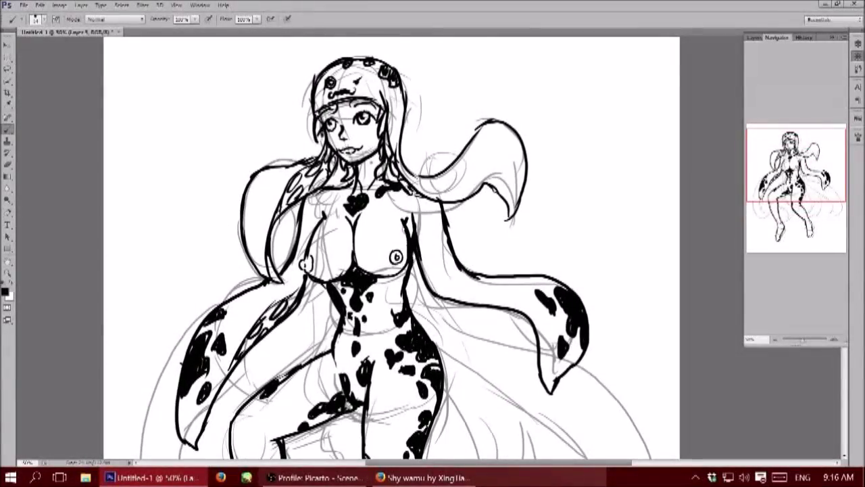
pyautogui.moveTo(346, 141); pyautogui.dragTo(358, 144)
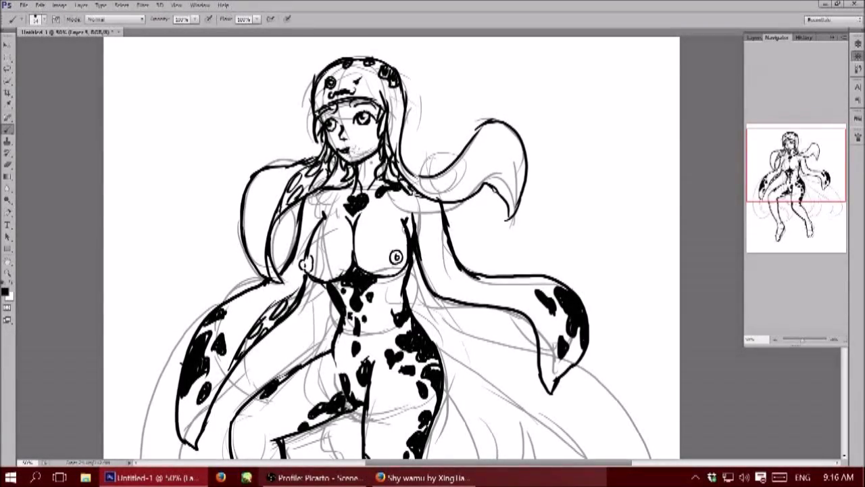
pyautogui.rightClick(335, 185)
pyautogui.press('Escape')
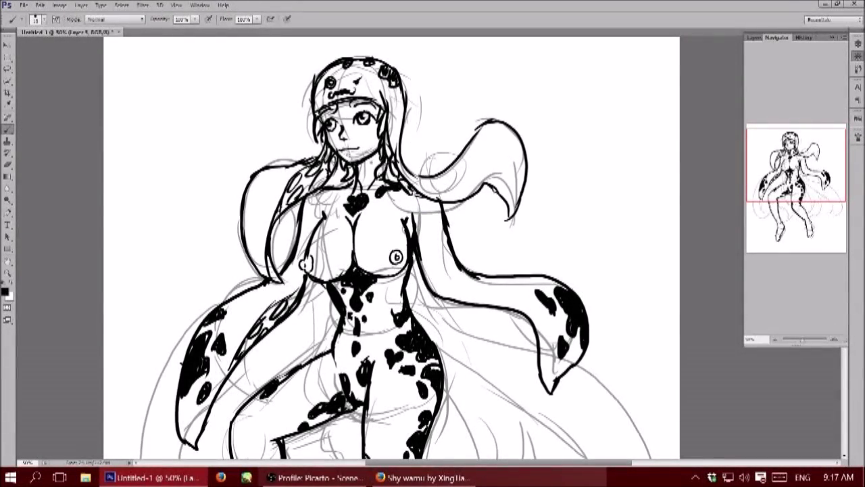
pyautogui.moveTo(347, 145); pyautogui.dragTo(375, 132)
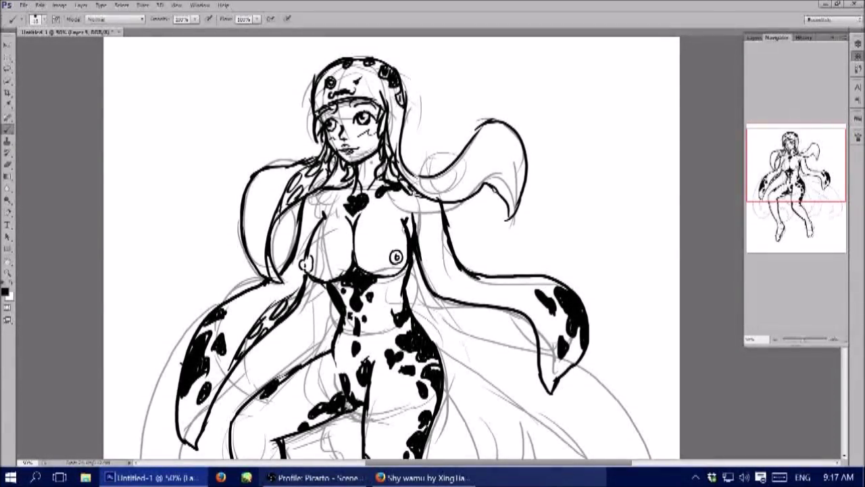
pyautogui.moveTo(317, 80)
pyautogui.mouseDown()
pyautogui.moveTo(380, 54)
pyautogui.moveTo(367, 50)
pyautogui.mouseUp()
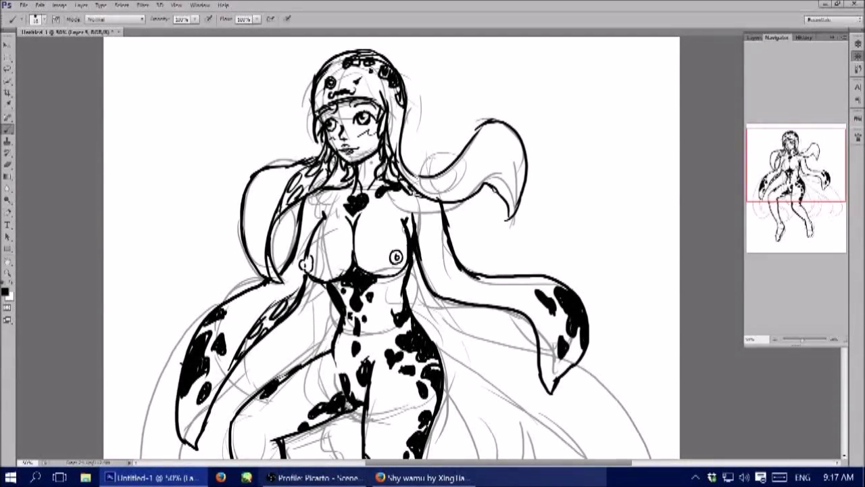
pyautogui.moveTo(326, 66); pyautogui.dragTo(363, 57)
# Outline the right tentacle and draw rows of oval suckers down it.
pyautogui.moveTo(828, 157); pyautogui.dragTo(828, 188)
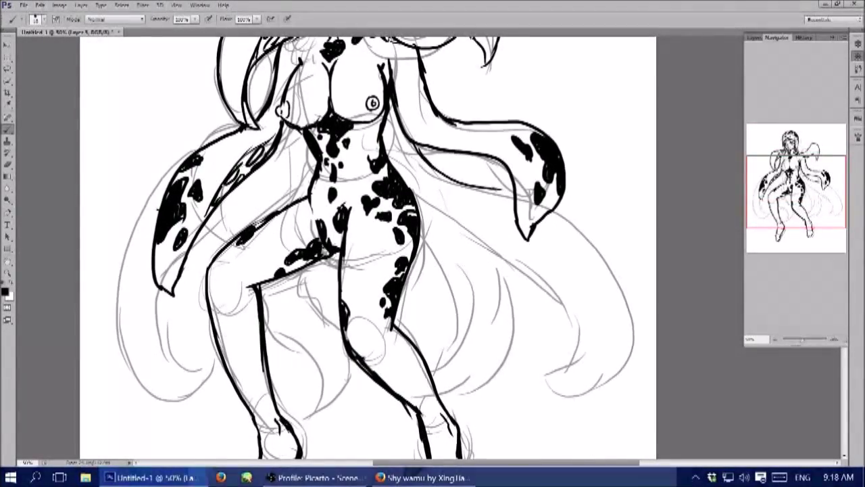
pyautogui.moveTo(554, 211); pyautogui.dragTo(551, 397)
pyautogui.moveTo(452, 218); pyautogui.dragTo(586, 331)
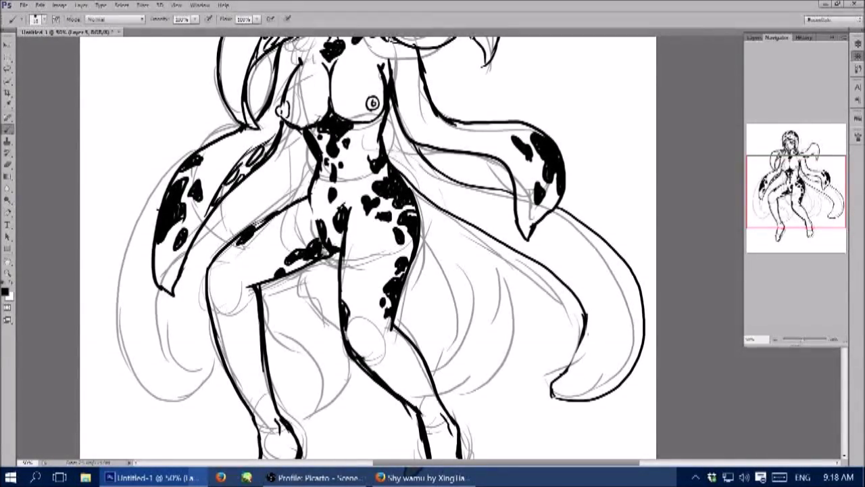
pyautogui.moveTo(530, 238); pyautogui.dragTo(536, 247)
pyautogui.moveTo(560, 260)
pyautogui.mouseDown()
pyautogui.moveTo(589, 321)
pyautogui.moveTo(600, 379)
pyautogui.mouseUp()
pyautogui.moveTo(605, 338); pyautogui.dragTo(609, 365)
pyautogui.moveTo(606, 287); pyautogui.dragTo(607, 323)
pyautogui.moveTo(584, 251); pyautogui.dragTo(586, 278)
pyautogui.moveTo(553, 223)
pyautogui.mouseDown()
pyautogui.moveTo(553, 245)
pyautogui.moveTo(587, 269)
pyautogui.mouseUp()
pyautogui.moveTo(606, 296); pyautogui.dragTo(597, 345)
# Add small suckers on the upper right tentacle and darken its inner edge, undoing a stray leg stroke.
pyautogui.moveTo(402, 147); pyautogui.dragTo(411, 154)
pyautogui.moveTo(425, 173); pyautogui.dragTo(507, 216)
pyautogui.moveTo(612, 304); pyautogui.dragTo(619, 345)
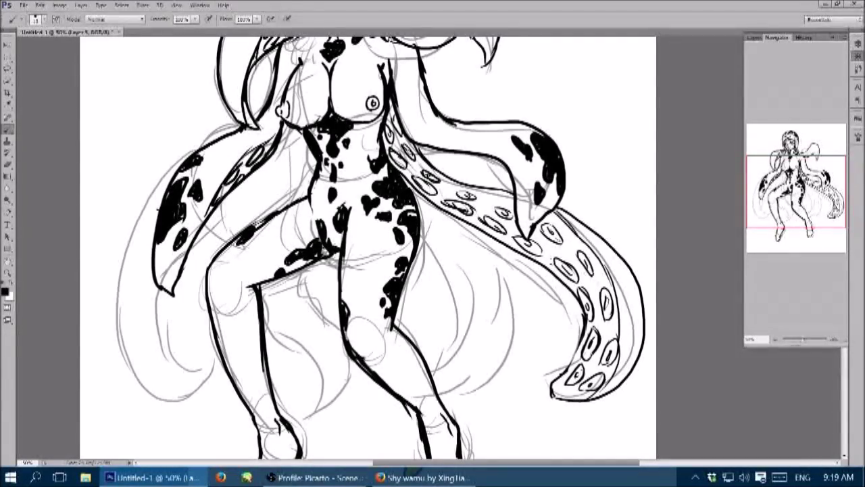
pyautogui.moveTo(629, 268); pyautogui.dragTo(632, 280)
pyautogui.moveTo(438, 238); pyautogui.dragTo(457, 405)
pyautogui.moveTo(502, 265)
pyautogui.mouseDown()
pyautogui.moveTo(459, 406)
pyautogui.moveTo(509, 345)
pyautogui.mouseUp()
pyautogui.hotkey('ctrl', 'z')
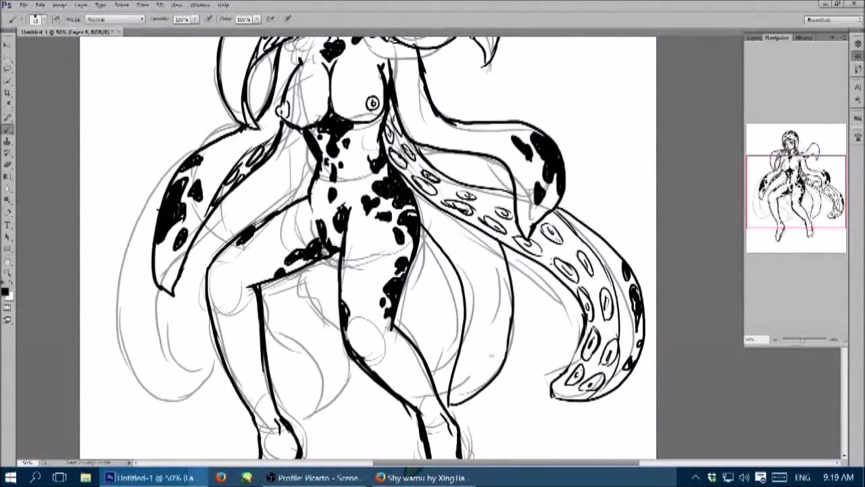
# Draw oval suckers with inner rings down the inner lower tentacle.
pyautogui.moveTo(446, 236)
pyautogui.mouseDown()
pyautogui.moveTo(470, 290)
pyautogui.moveTo(469, 365)
pyautogui.mouseUp()
pyautogui.moveTo(484, 336); pyautogui.dragTo(486, 366)
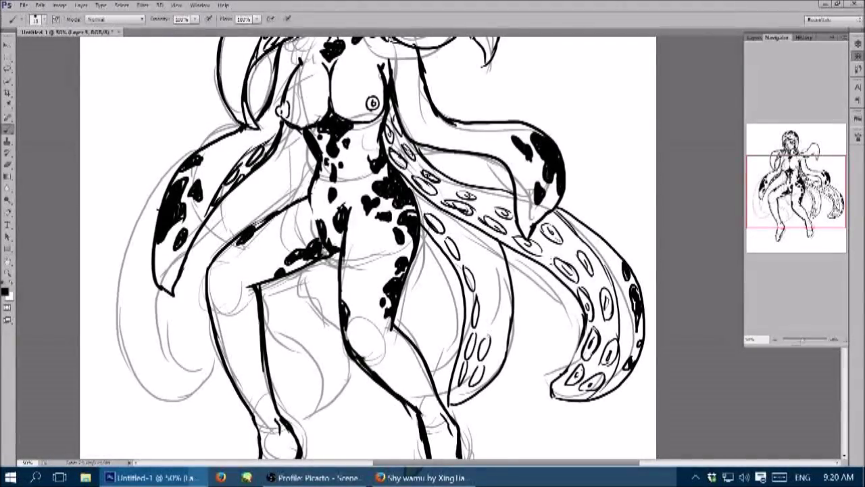
pyautogui.moveTo(485, 266); pyautogui.dragTo(488, 288)
pyautogui.moveTo(469, 239)
pyautogui.mouseDown()
pyautogui.moveTo(492, 365)
pyautogui.moveTo(485, 353)
pyautogui.mouseUp()
pyautogui.moveTo(489, 302); pyautogui.dragTo(489, 319)
pyautogui.moveTo(483, 267); pyautogui.dragTo(484, 281)
pyautogui.moveTo(472, 239); pyautogui.dragTo(471, 249)
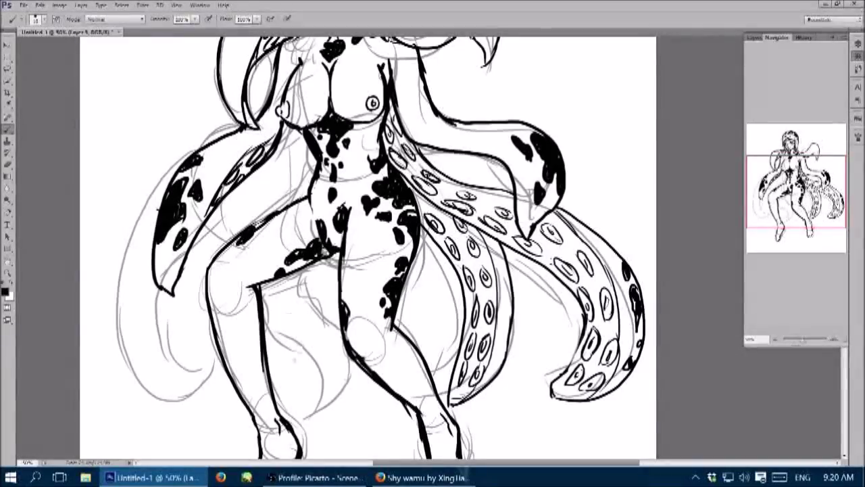
# Draw the left leg's inner-thigh line and sucker ovals on the tentacle beside it.
pyautogui.moveTo(282, 342); pyautogui.dragTo(322, 438)
pyautogui.moveTo(305, 304); pyautogui.dragTo(352, 437)
pyautogui.moveTo(264, 174); pyautogui.dragTo(250, 217)
pyautogui.moveTo(308, 346)
pyautogui.mouseDown()
pyautogui.moveTo(317, 383)
pyautogui.moveTo(331, 375)
pyautogui.mouseUp()
pyautogui.moveTo(328, 381); pyautogui.dragTo(331, 412)
pyautogui.moveTo(287, 320); pyautogui.dragTo(284, 342)
pyautogui.moveTo(303, 311); pyautogui.dragTo(306, 331)
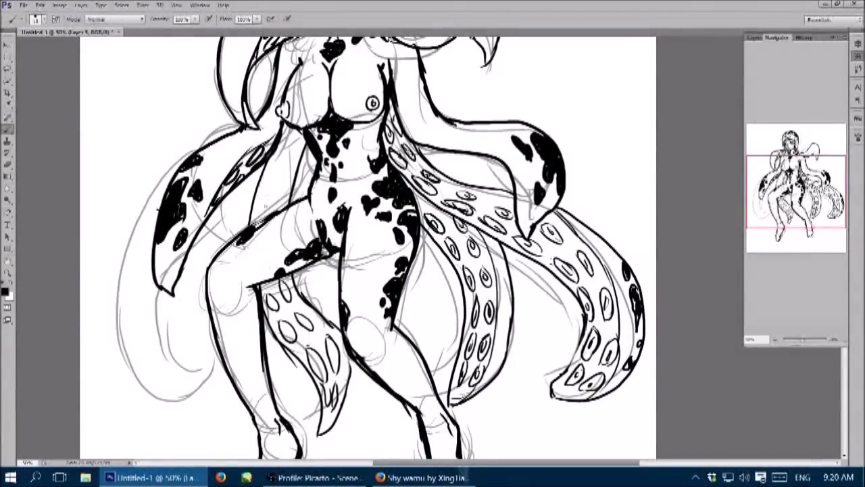
# Add suckers to the upper-left tentacle and inner marks to the lower-left suckers.
pyautogui.moveTo(264, 175); pyautogui.dragTo(257, 213)
pyautogui.moveTo(276, 181); pyautogui.dragTo(277, 194)
pyautogui.moveTo(283, 153); pyautogui.dragTo(282, 167)
pyautogui.moveTo(292, 153); pyautogui.dragTo(295, 172)
pyautogui.moveTo(287, 323)
pyautogui.mouseDown()
pyautogui.moveTo(288, 337)
pyautogui.moveTo(301, 323)
pyautogui.mouseUp()
pyautogui.moveTo(312, 357); pyautogui.dragTo(317, 373)
# Ink more suckers and contour strokes along the lower-left tentacle.
pyautogui.scroll(3, 369, 247)
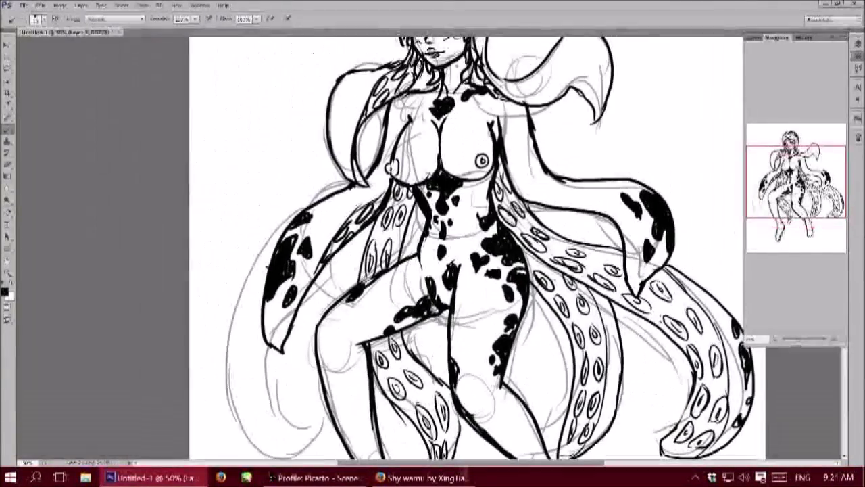
pyautogui.hotkey('ctrl', '-')
pyautogui.moveTo(331, 287); pyautogui.dragTo(336, 366)
pyautogui.moveTo(318, 330); pyautogui.dragTo(316, 352)
pyautogui.moveTo(307, 304); pyautogui.dragTo(317, 317)
pyautogui.moveTo(313, 283); pyautogui.dragTo(312, 297)
pyautogui.moveTo(310, 259); pyautogui.dragTo(311, 284)
pyautogui.moveTo(313, 239); pyautogui.dragTo(312, 258)
pyautogui.moveTo(317, 213); pyautogui.dragTo(316, 236)
pyautogui.moveTo(305, 307); pyautogui.dragTo(305, 320)
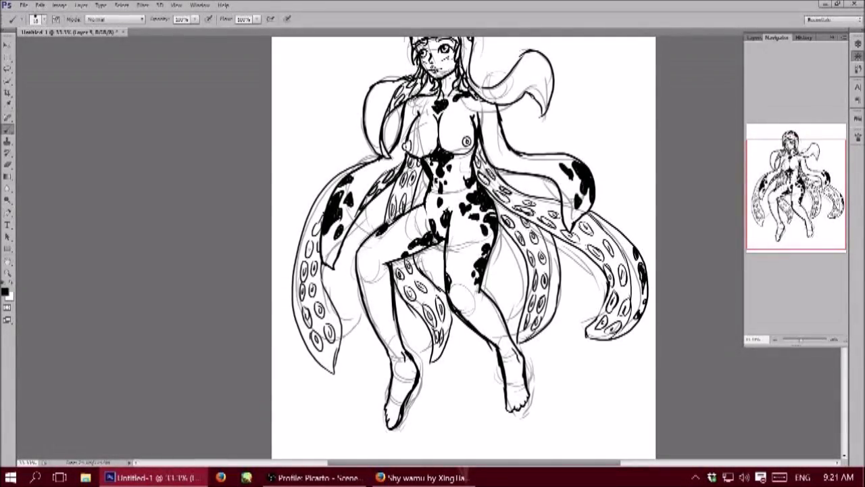
pyautogui.moveTo(336, 349); pyautogui.dragTo(338, 372)
pyautogui.moveTo(325, 274)
pyautogui.mouseDown()
pyautogui.moveTo(325, 302)
pyautogui.moveTo(344, 291)
pyautogui.mouseUp()
# Add black spots to the coat and tentacle tip, then view the whole page at 25%.
pyautogui.moveTo(368, 93)
pyautogui.mouseDown()
pyautogui.moveTo(369, 112)
pyautogui.moveTo(381, 88)
pyautogui.mouseUp()
pyautogui.moveTo(531, 54); pyautogui.dragTo(547, 73)
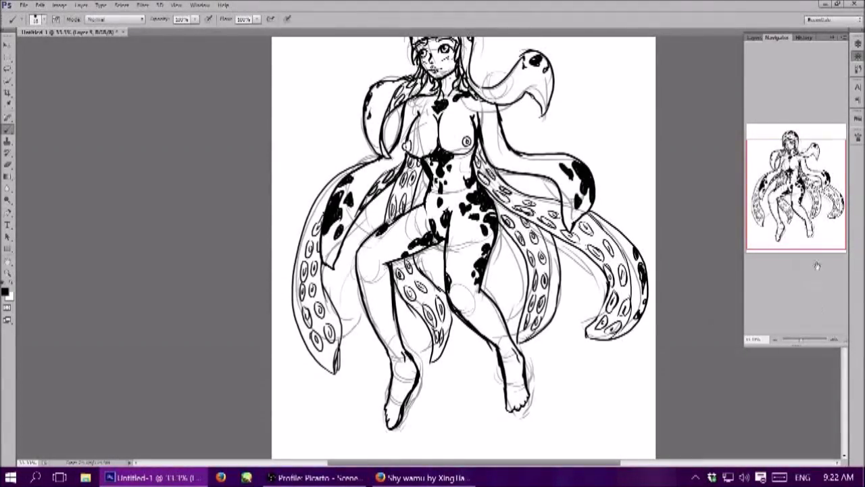
pyautogui.moveTo(459, 203); pyautogui.dragTo(436, 264)
pyautogui.click(775, 340)
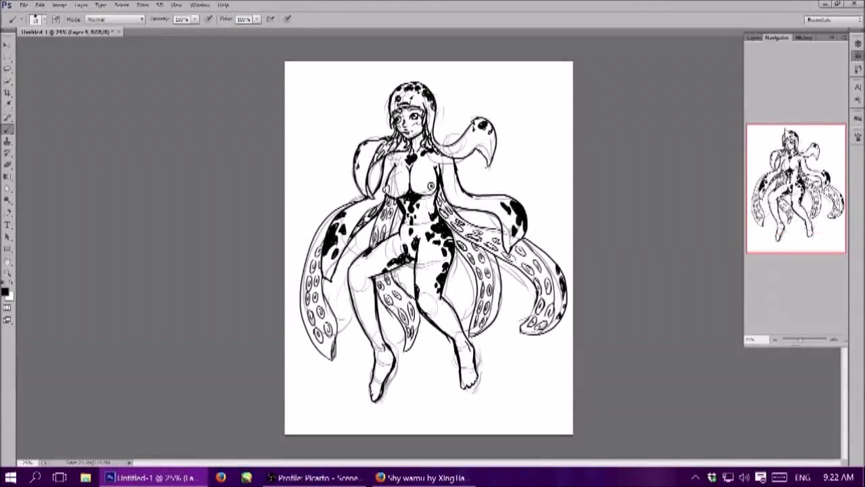
# Fade the line-art layer (Layer 4) to 51% opacity.
pyautogui.click(753, 37)
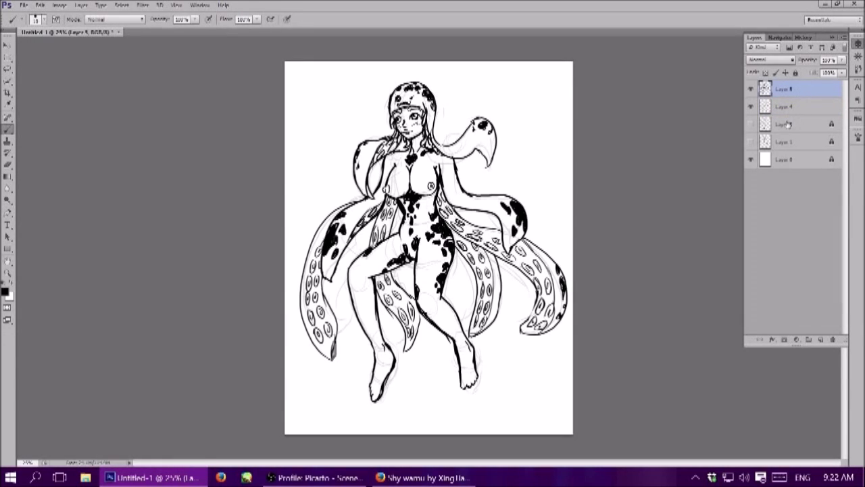
pyautogui.hotkey('ctrl', 'e')
pyautogui.rightClick(483, 306)
pyautogui.doubleClick(521, 390)
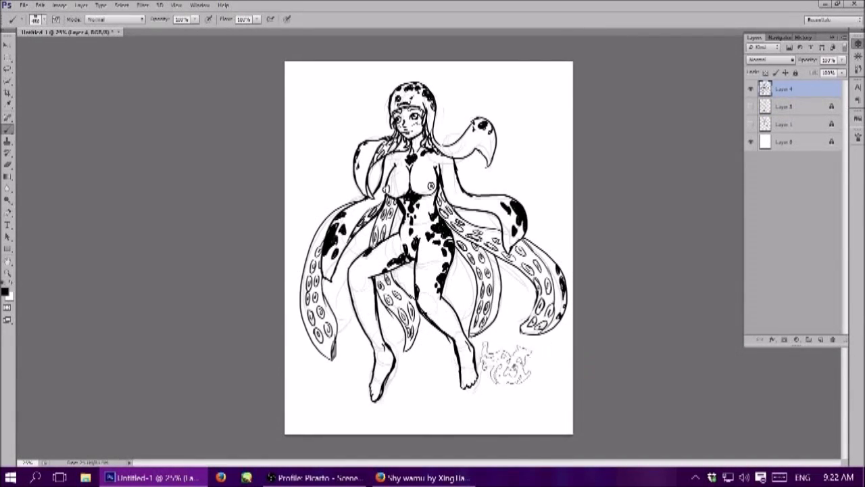
pyautogui.hotkey('ctrl', 'z')
pyautogui.moveTo(810, 59); pyautogui.dragTo(791, 60)
# Stamp the signature brush at the lower right of the drawing.
pyautogui.rightClick(471, 305)
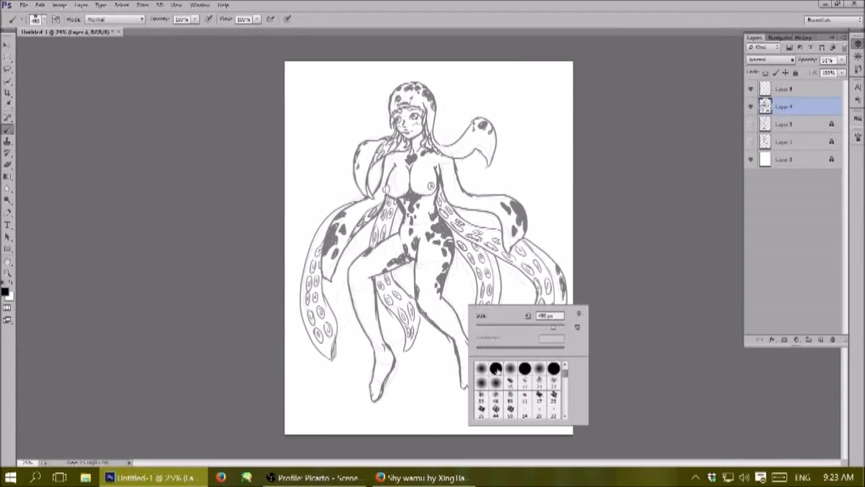
pyautogui.click(507, 365)
pyautogui.press('F5')
pyautogui.press('F5')
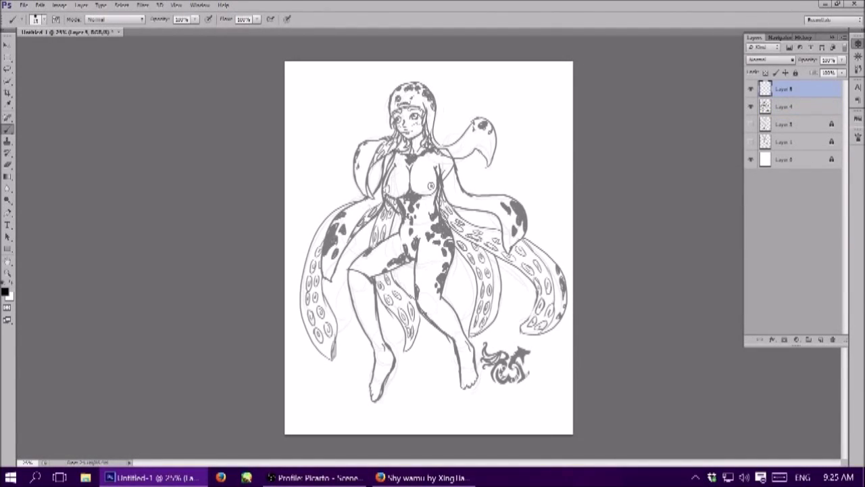
# Outline the top's left side, neckline and right side, plus the shorts across hips and legs.
pyautogui.moveTo(394, 148)
pyautogui.mouseDown()
pyautogui.moveTo(381, 196)
pyautogui.moveTo(399, 215)
pyautogui.mouseUp()
pyautogui.moveTo(396, 198); pyautogui.dragTo(427, 199)
pyautogui.moveTo(397, 230)
pyautogui.mouseDown()
pyautogui.moveTo(349, 267)
pyautogui.moveTo(419, 257)
pyautogui.mouseUp()
pyautogui.moveTo(415, 304); pyautogui.dragTo(440, 273)
pyautogui.moveTo(412, 245); pyautogui.dragTo(413, 305)
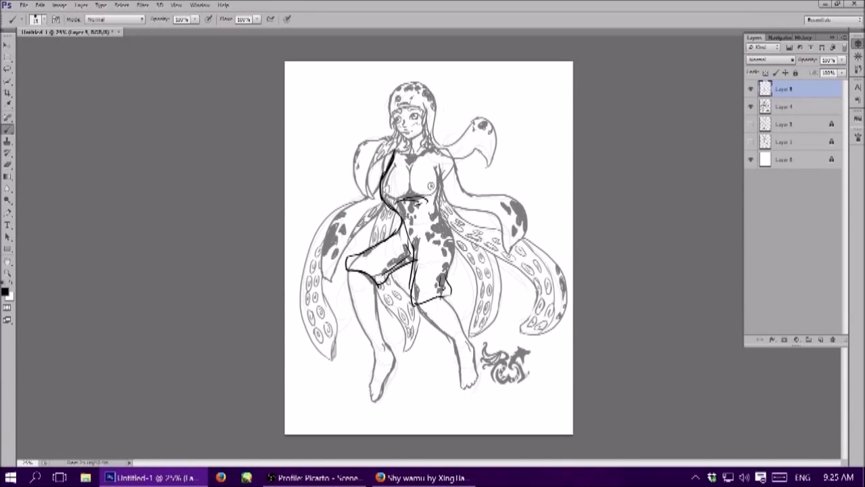
pyautogui.moveTo(405, 151); pyautogui.dragTo(433, 145)
pyautogui.moveTo(439, 148)
pyautogui.mouseDown()
pyautogui.moveTo(453, 169)
pyautogui.moveTo(452, 260)
pyautogui.mouseUp()
# Add waist lines and hatching to the outfit and thicken the right chest outline.
pyautogui.moveTo(432, 230); pyautogui.dragTo(407, 257)
pyautogui.moveTo(426, 204); pyautogui.dragTo(434, 211)
pyautogui.moveTo(414, 216)
pyautogui.mouseDown()
pyautogui.moveTo(435, 229)
pyautogui.moveTo(419, 225)
pyautogui.mouseUp()
pyautogui.moveTo(363, 257); pyautogui.dragTo(379, 269)
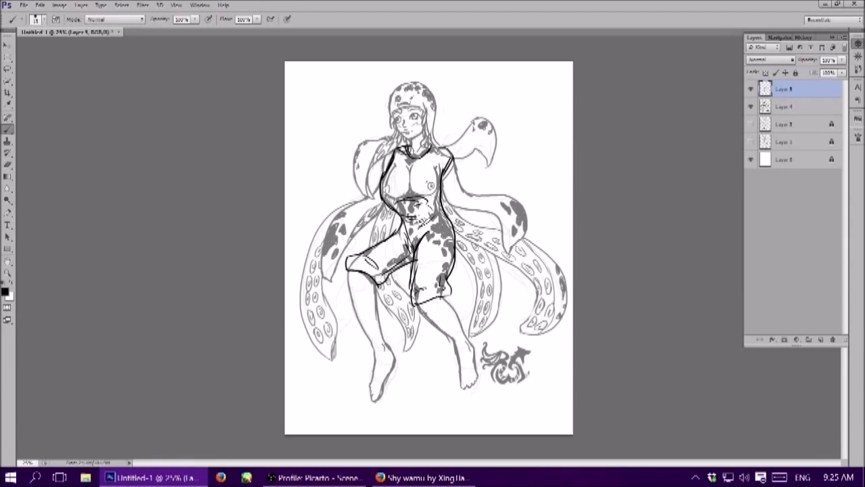
pyautogui.moveTo(443, 170); pyautogui.dragTo(442, 198)
pyautogui.moveTo(446, 181); pyautogui.dragTo(434, 204)
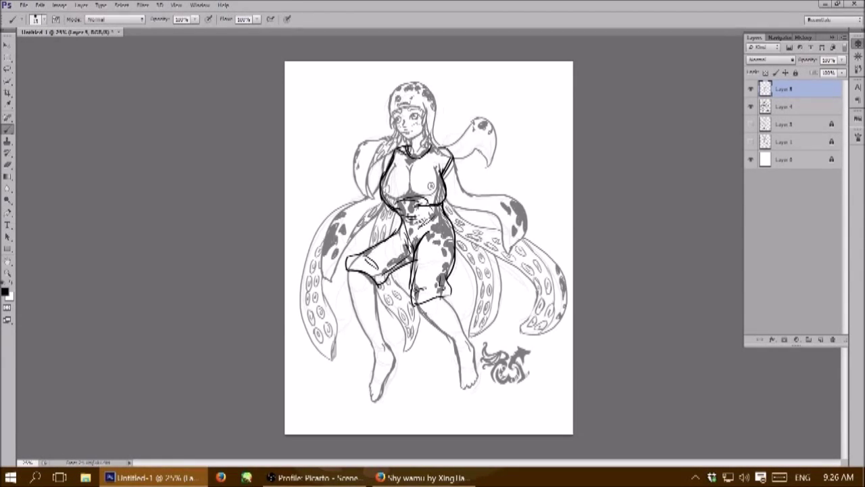
# Fix lines with the eraser, redraw the waist line, and add a layer mask to Layer 4.
pyautogui.press('e')
pyautogui.rightClick(433, 229)
pyautogui.press('Escape')
pyautogui.press('b')
pyautogui.moveTo(387, 203); pyautogui.dragTo(431, 201)
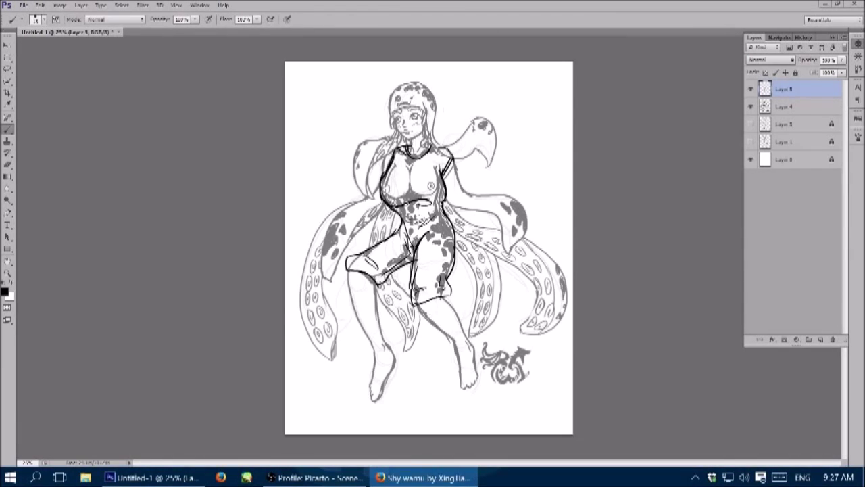
pyautogui.click(791, 107)
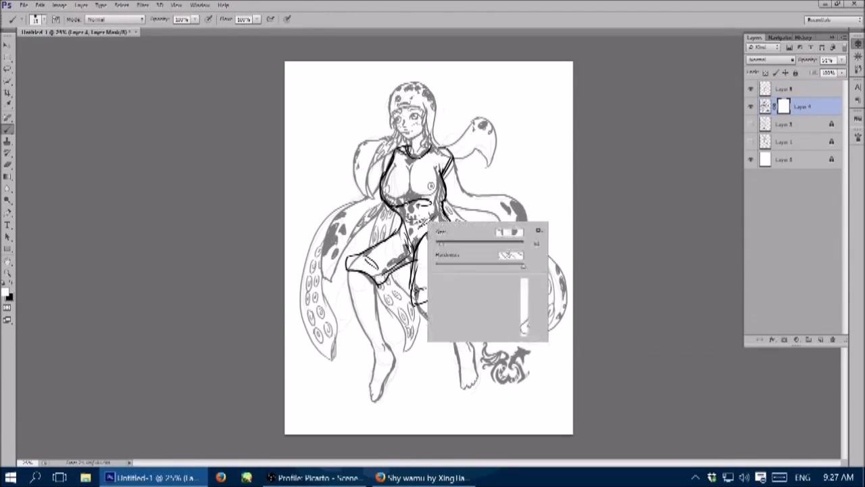
# Paint black on Layer 4's mask to hide the faded line art under the top and shorts.
pyautogui.moveTo(404, 154); pyautogui.dragTo(407, 227)
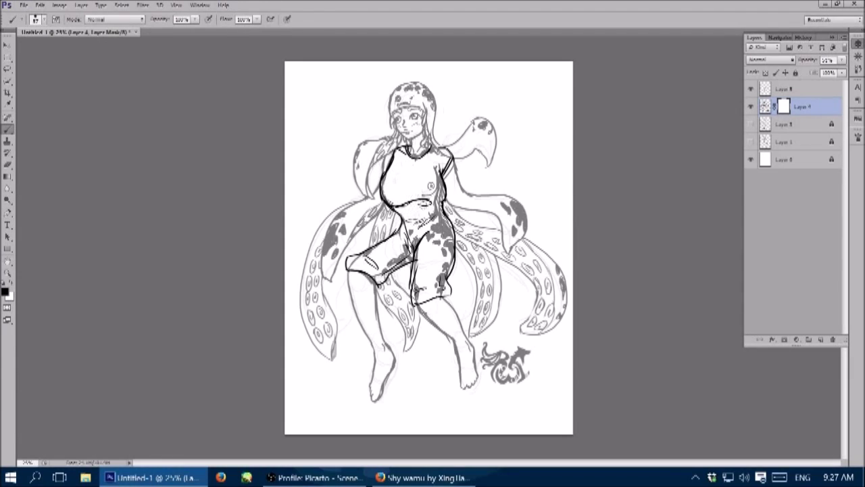
pyautogui.moveTo(430, 166); pyautogui.dragTo(436, 169)
pyautogui.moveTo(432, 209); pyautogui.dragTo(445, 265)
pyautogui.moveTo(447, 230); pyautogui.dragTo(440, 294)
pyautogui.moveTo(416, 231)
pyautogui.mouseDown()
pyautogui.moveTo(415, 300)
pyautogui.moveTo(358, 263)
pyautogui.mouseUp()
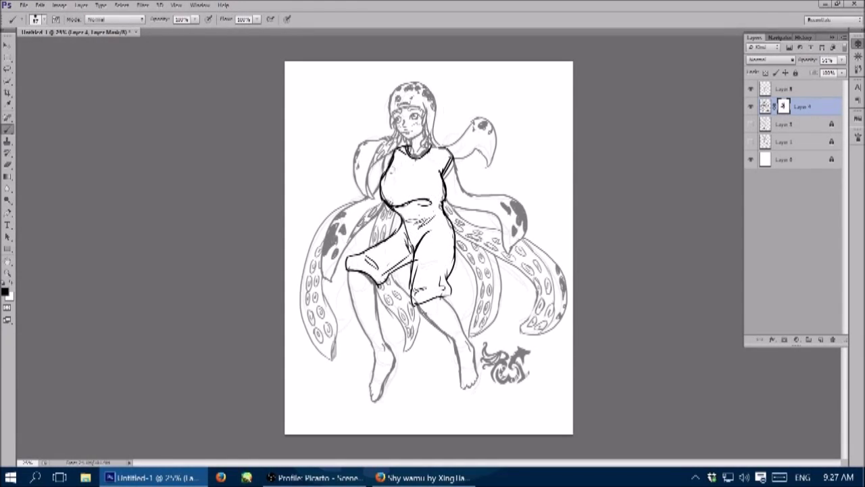
# On the clothing layer, resize the brush and hatch diagonal shading across the outfit.
pyautogui.hotkey('alt', ']')
pyautogui.rightClick(389, 159)
pyautogui.press('Return')
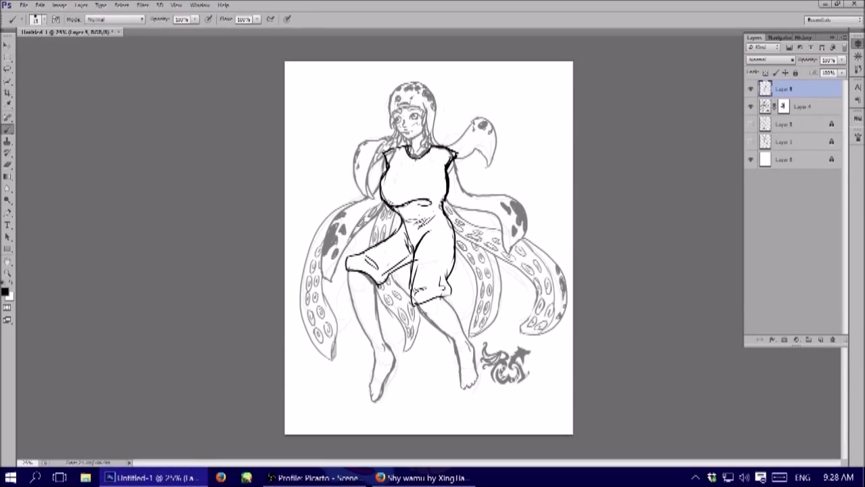
pyautogui.moveTo(414, 239); pyautogui.dragTo(378, 283)
pyautogui.moveTo(450, 220); pyautogui.dragTo(445, 273)
pyautogui.moveTo(442, 195)
pyautogui.mouseDown()
pyautogui.moveTo(426, 213)
pyautogui.moveTo(410, 208)
pyautogui.mouseUp()
pyautogui.click(783, 106)
pyautogui.press(']')
pyautogui.press(']')
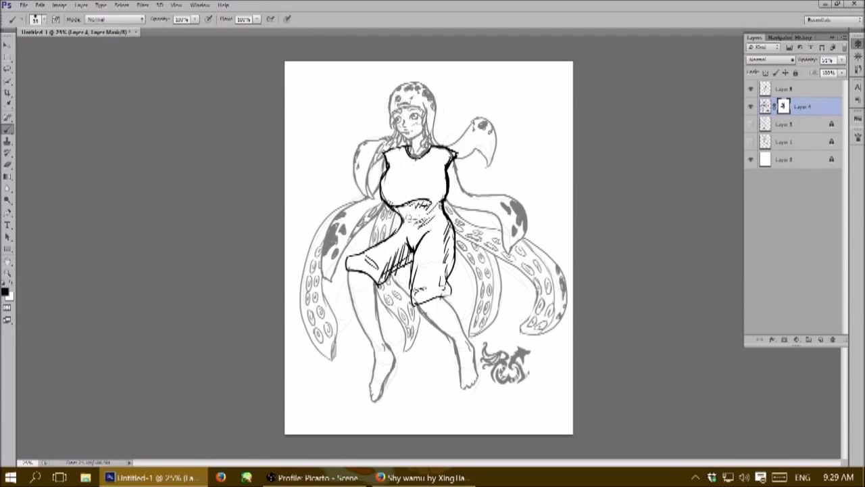